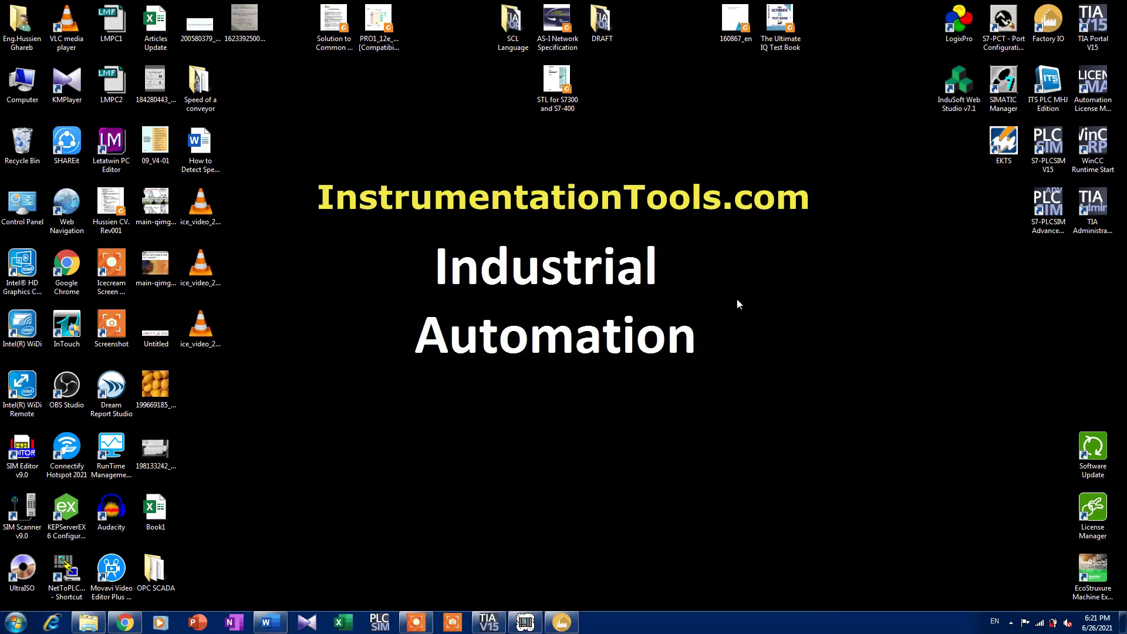
# - Refresh the desktop and bring the TIA Portal V15 conveyor project with Main OB1 to the front
pyautogui.rightClick(517, 286)
pyautogui.click(541, 316)
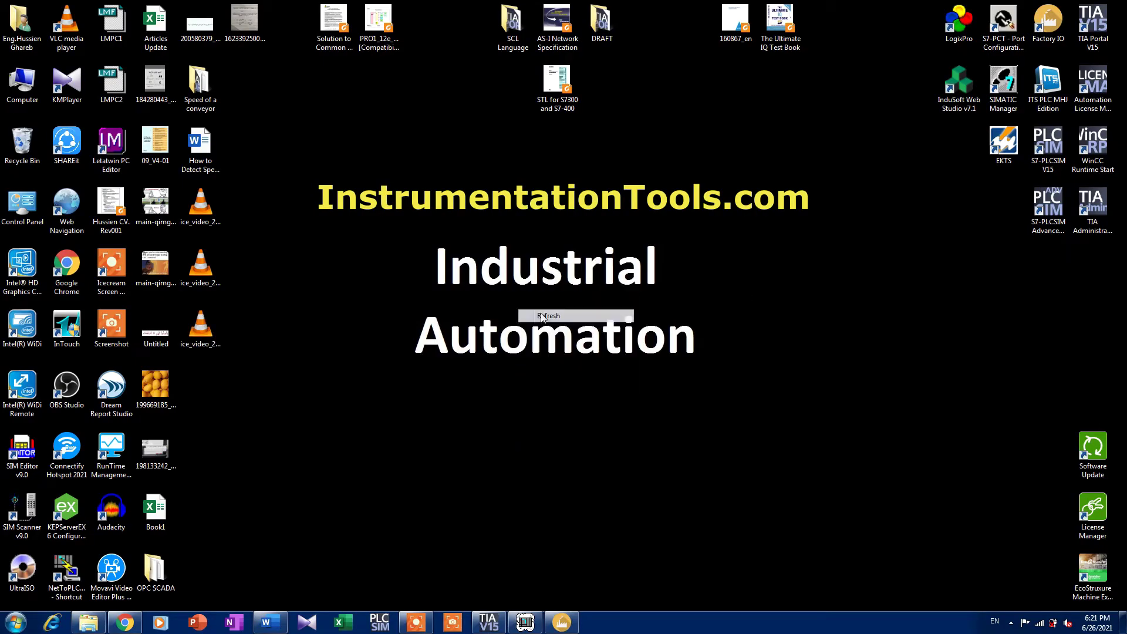
pyautogui.click(490, 623)
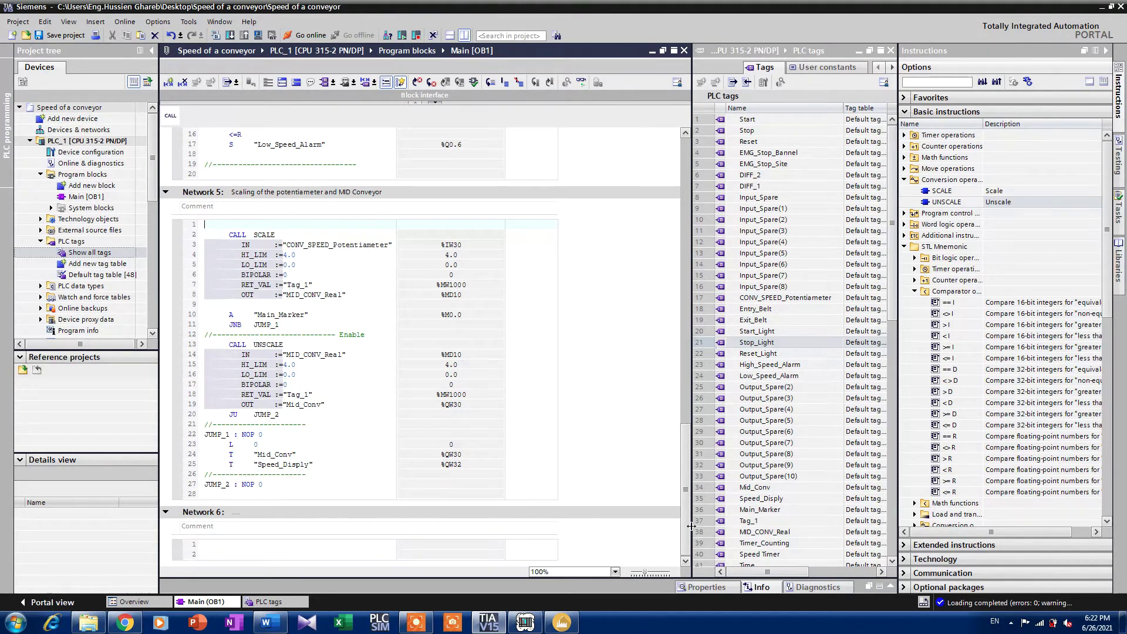
# - Scroll OB1 back to its first networks, then switch to the Factory I/O conveyor simulation
pyautogui.moveTo(683, 531); pyautogui.dragTo(668, 234)
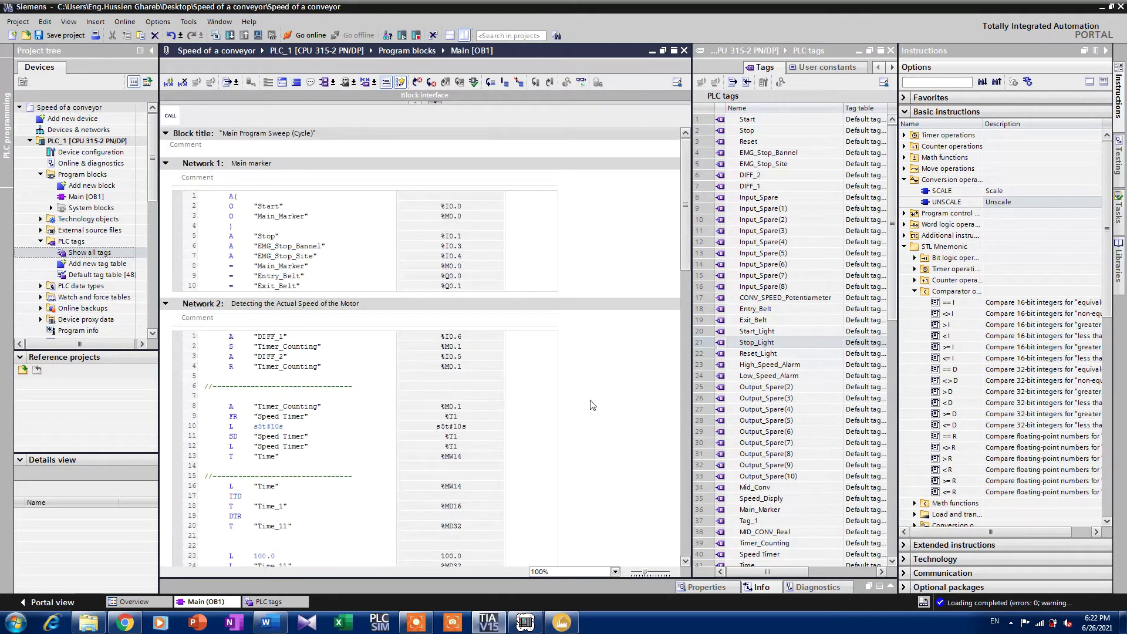
pyautogui.click(559, 622)
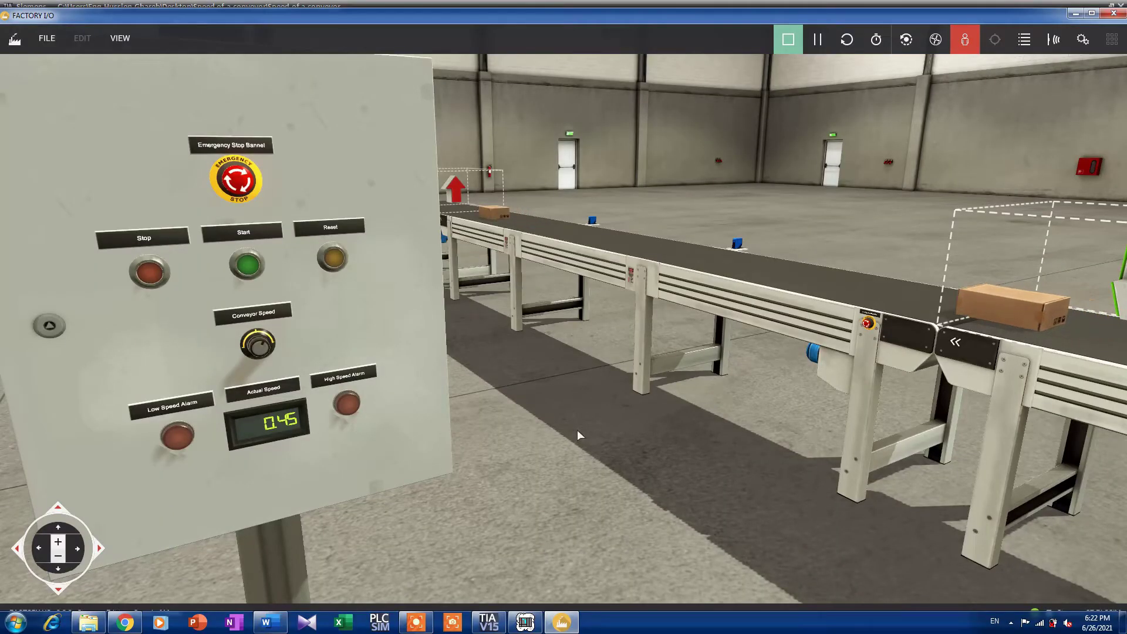
# - Fly the camera side-on along the conveyor until its right end is in view
pyautogui.scroll(-3, 577, 430)
pyautogui.press('d')
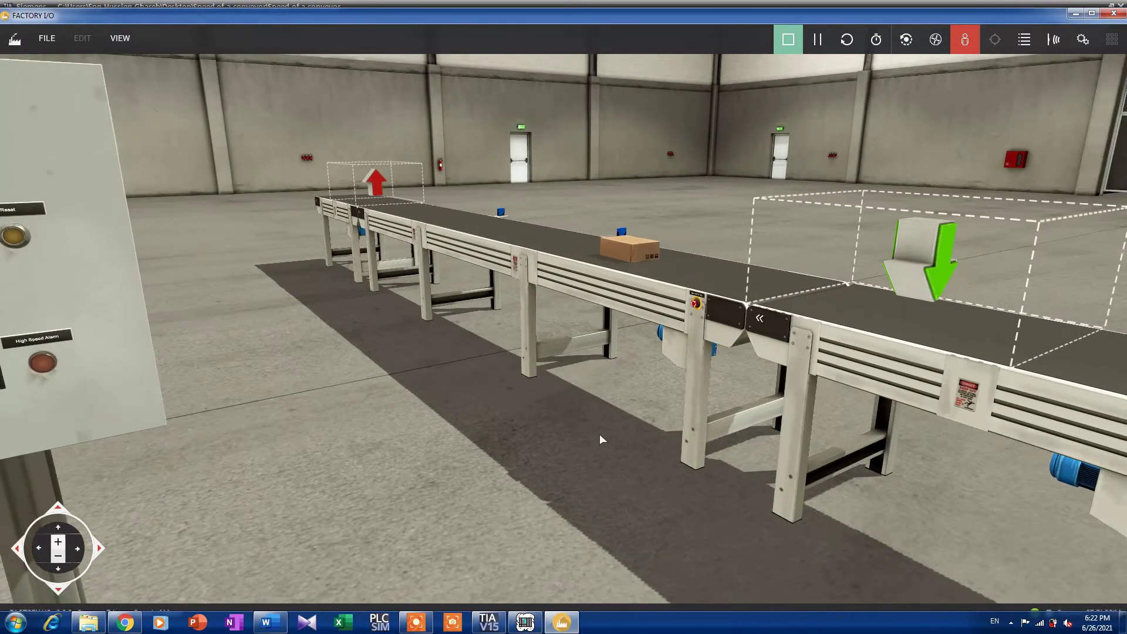
pyautogui.moveTo(600, 439); pyautogui.dragTo(539, 405)
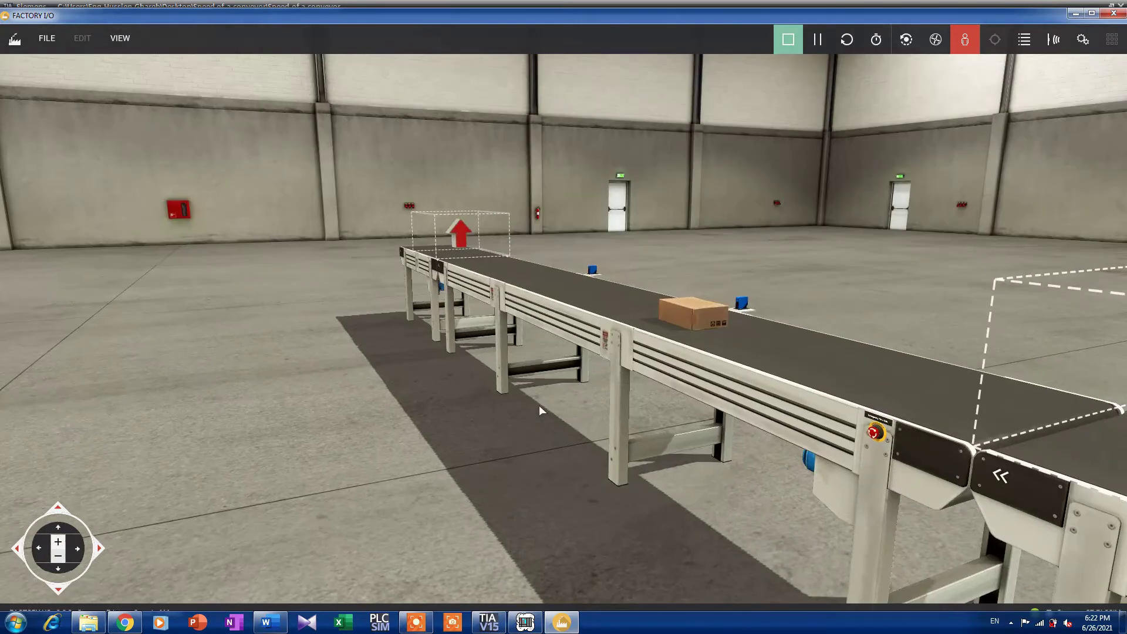
pyautogui.scroll(3, 539, 405)
pyautogui.moveTo(1086, 424); pyautogui.dragTo(718, 377)
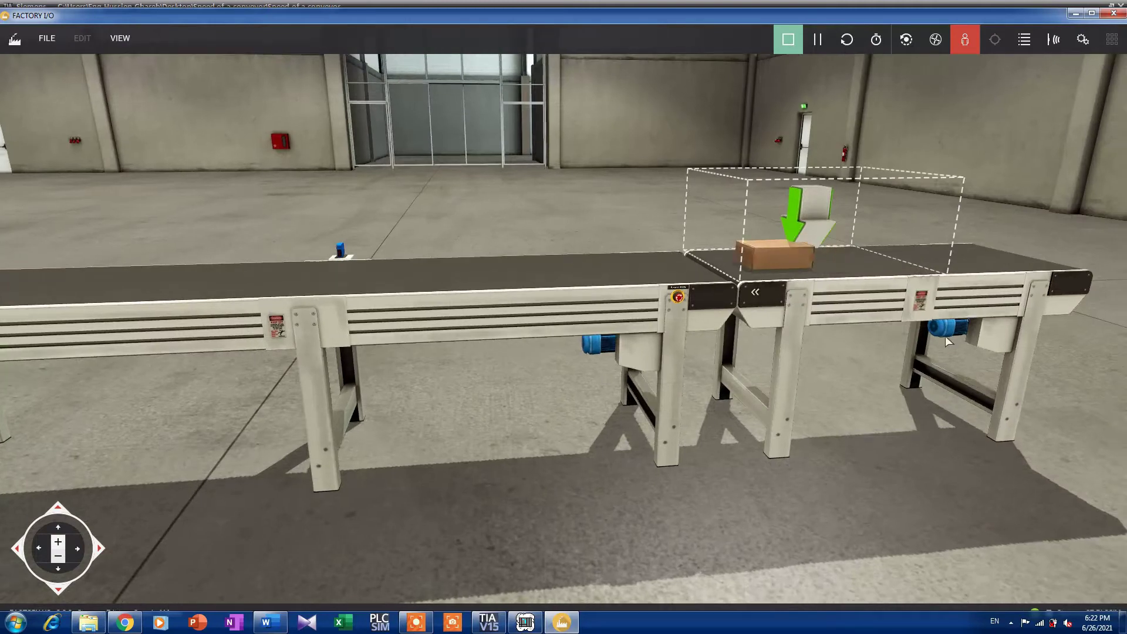
pyautogui.moveTo(928, 292); pyautogui.dragTo(85, 241)
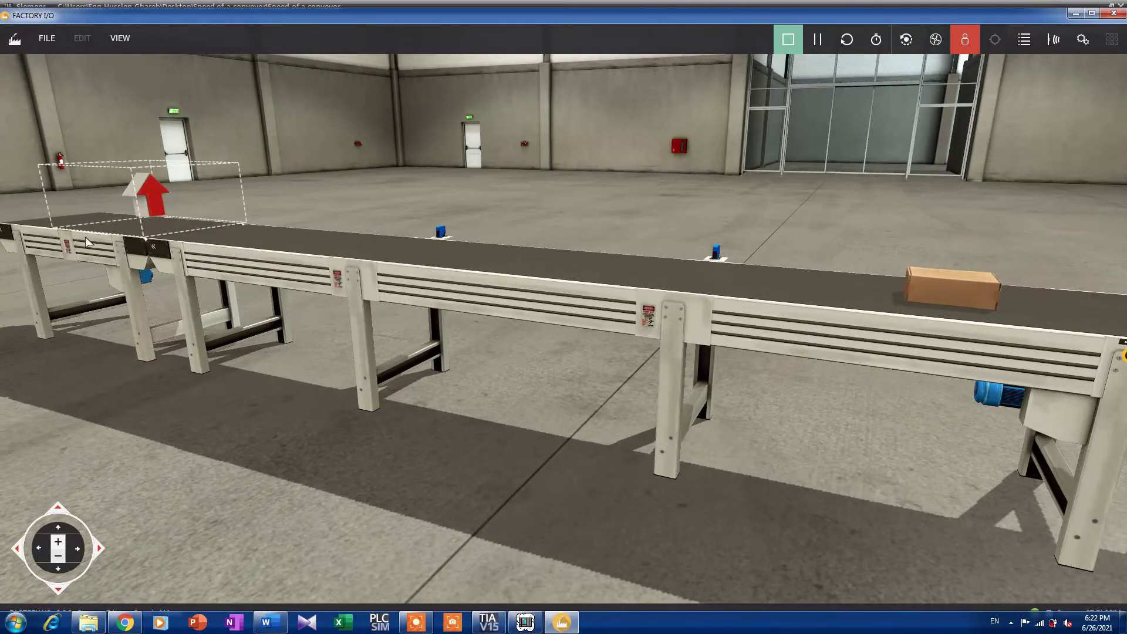
pyautogui.moveTo(175, 287); pyautogui.dragTo(967, 322)
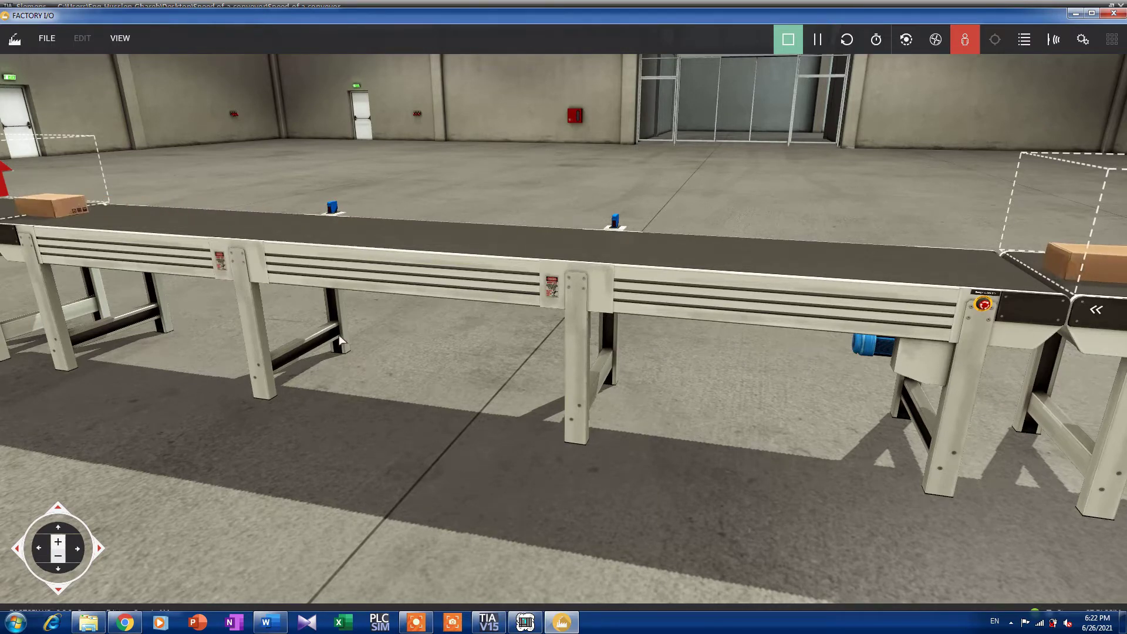
pyautogui.moveTo(339, 335); pyautogui.dragTo(468, 341)
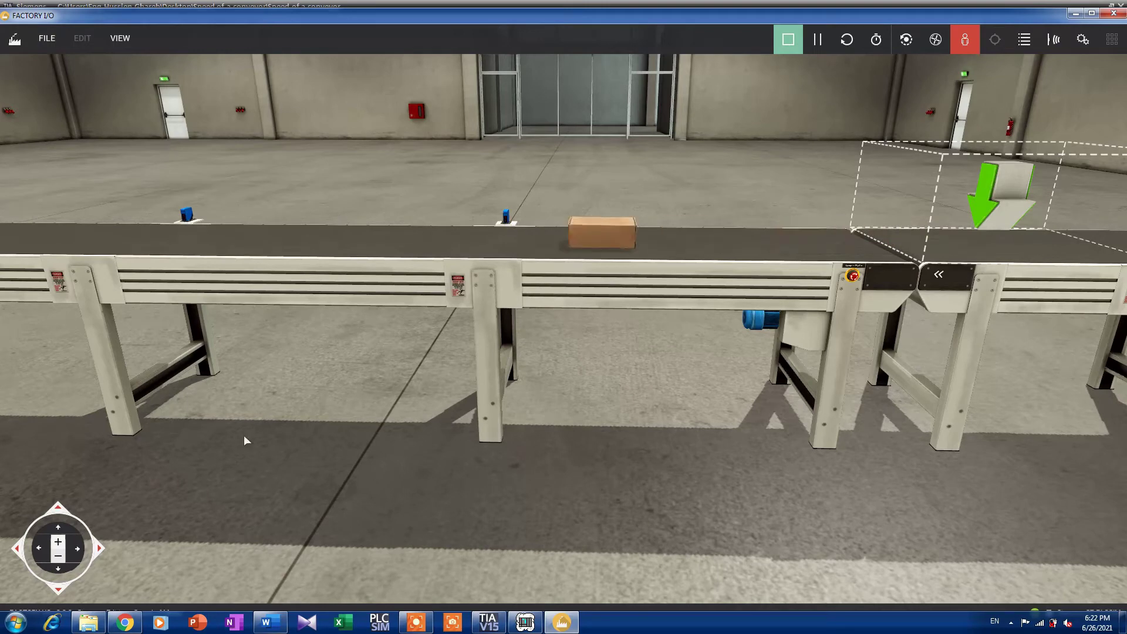
# - Follow a moving box toward the electrical cabinet and turn to face the control panel
pyautogui.moveTo(244, 435); pyautogui.dragTo(502, 340)
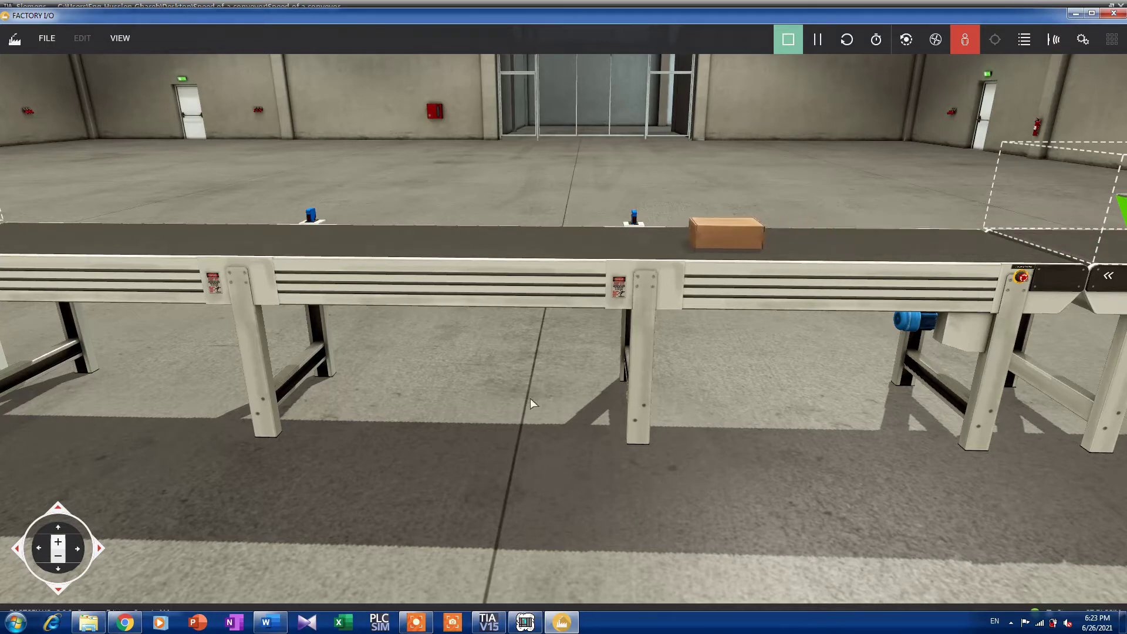
pyautogui.moveTo(530, 398); pyautogui.dragTo(502, 398)
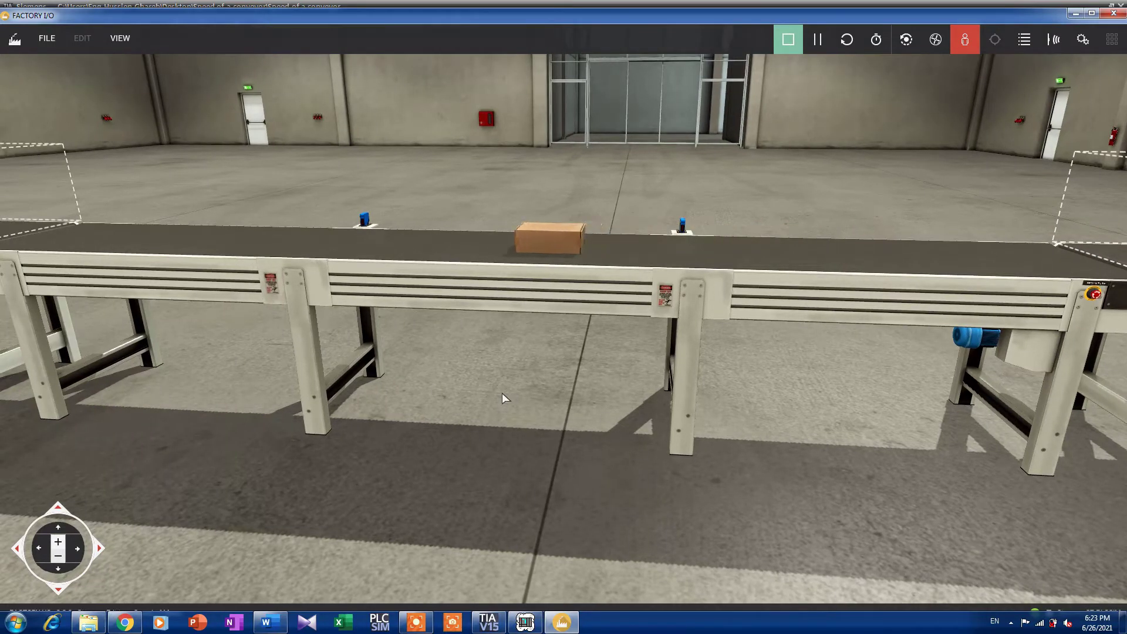
pyautogui.moveTo(502, 393); pyautogui.dragTo(495, 393)
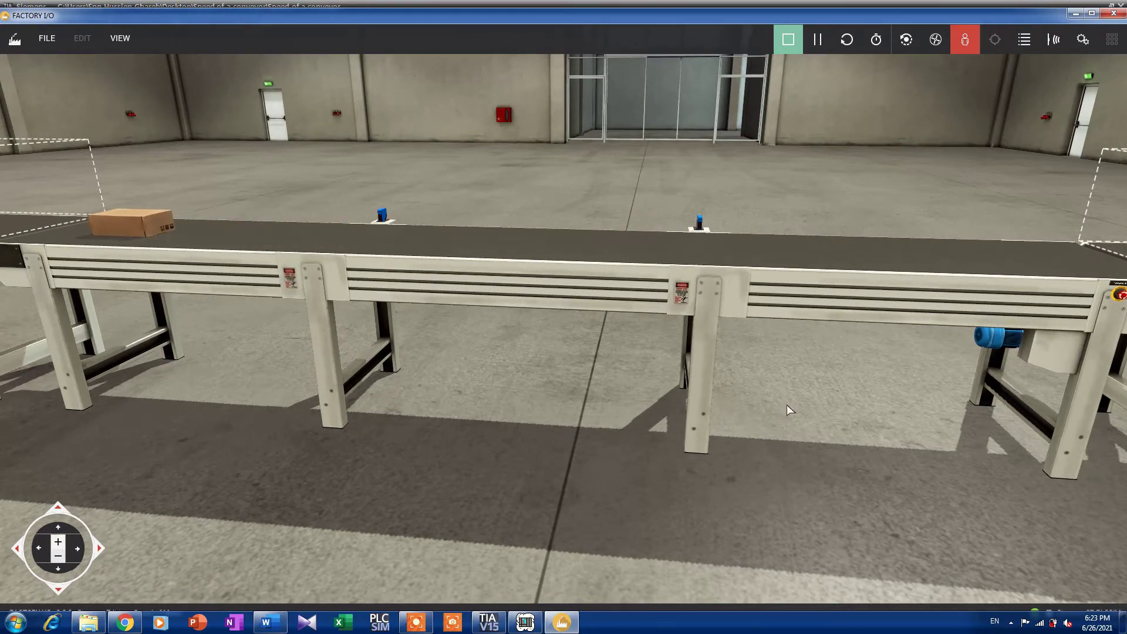
pyautogui.scroll(-3, 788, 405)
pyautogui.press('d')
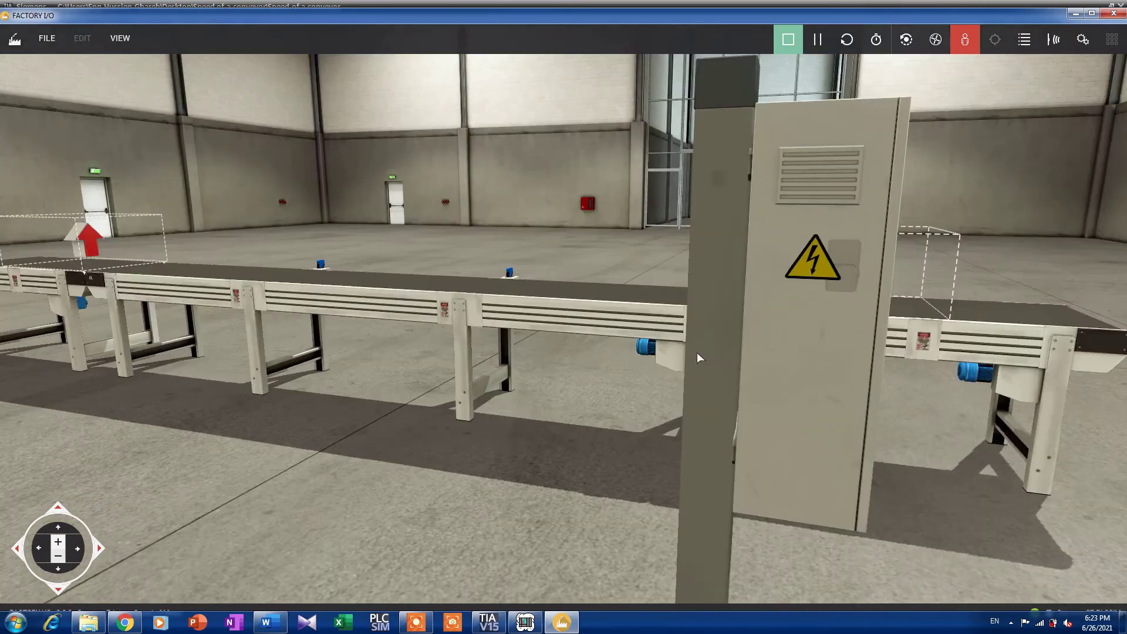
pyautogui.moveTo(698, 356); pyautogui.dragTo(276, 367)
# - Turn the Conveyor Speed knob up until Actual Speed reads 0.74, showing the belt beside the panel
pyautogui.scroll(-5, 340, 335)
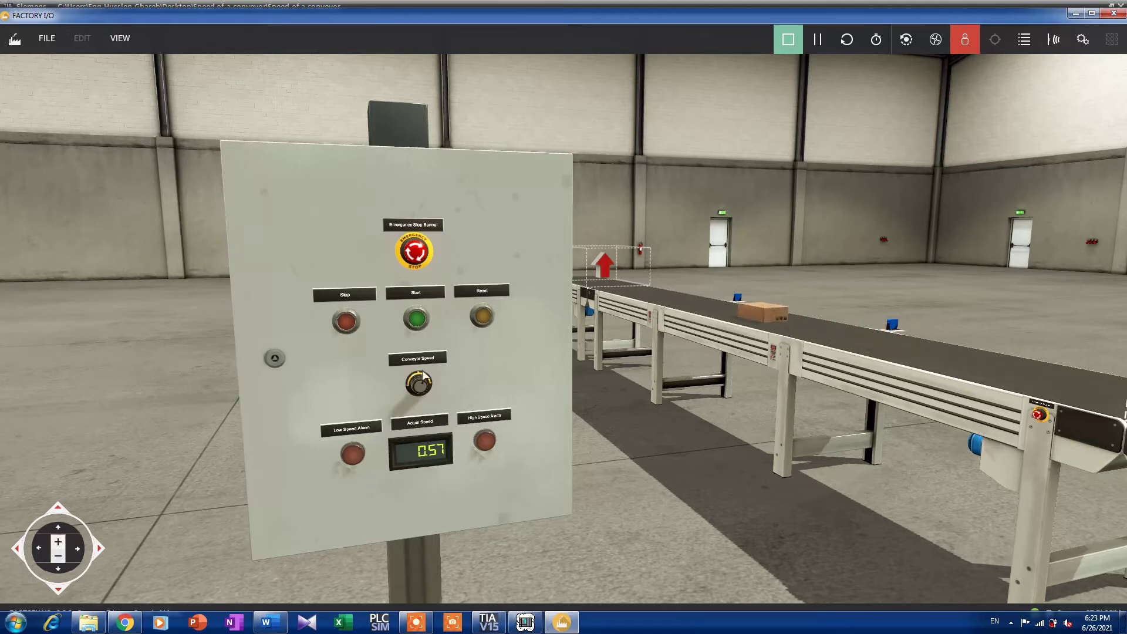
pyautogui.moveTo(393, 379); pyautogui.dragTo(749, 351)
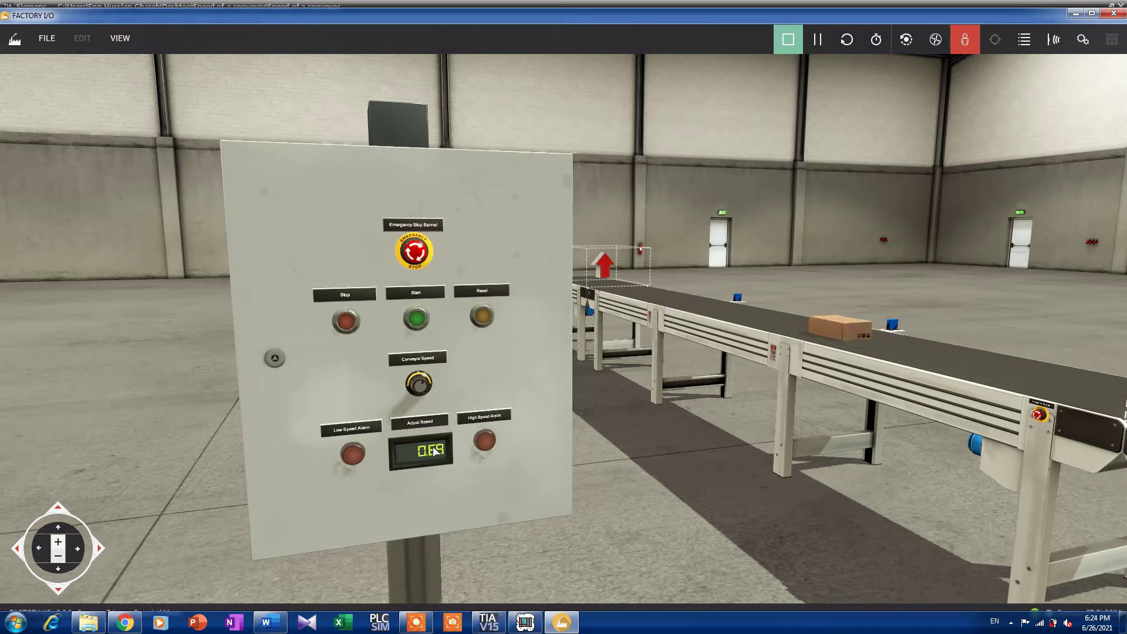
pyautogui.scroll(5, 663, 594)
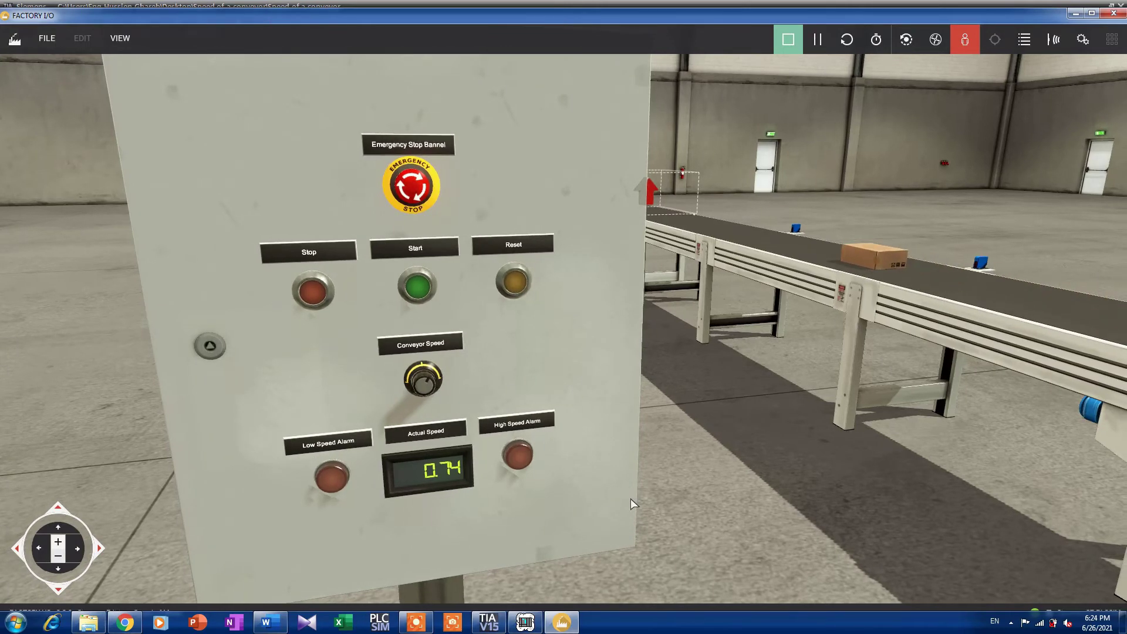
pyautogui.moveTo(631, 498); pyautogui.dragTo(683, 484)
# - Zoom out and press Reset to clear the lit High Speed Alarm
pyautogui.scroll(-5, 683, 484)
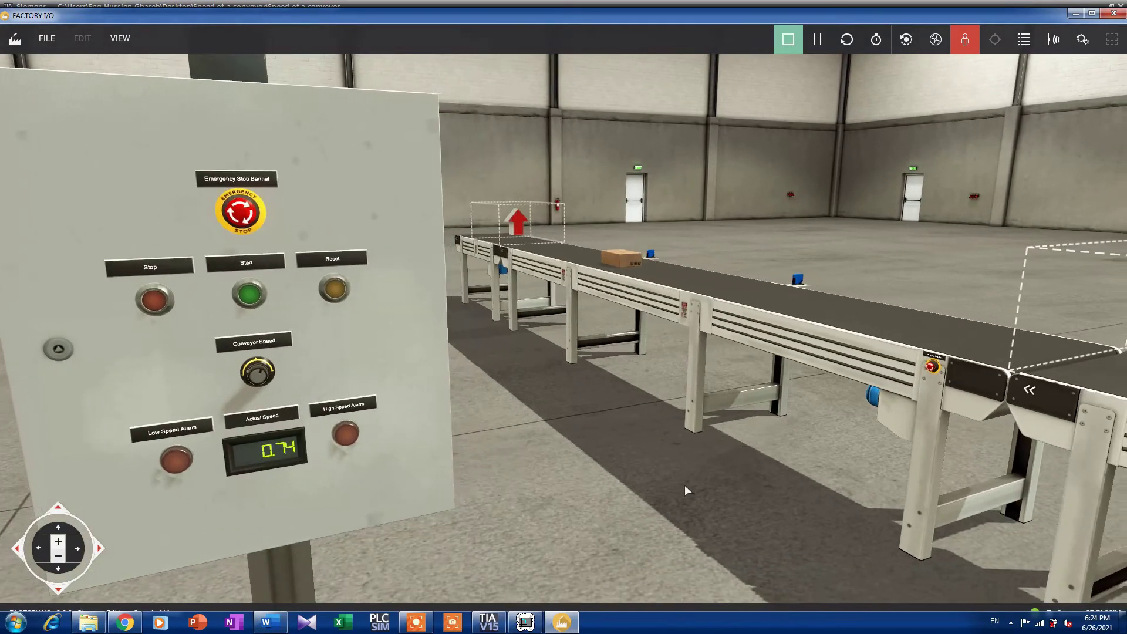
pyautogui.scroll(-2, 685, 485)
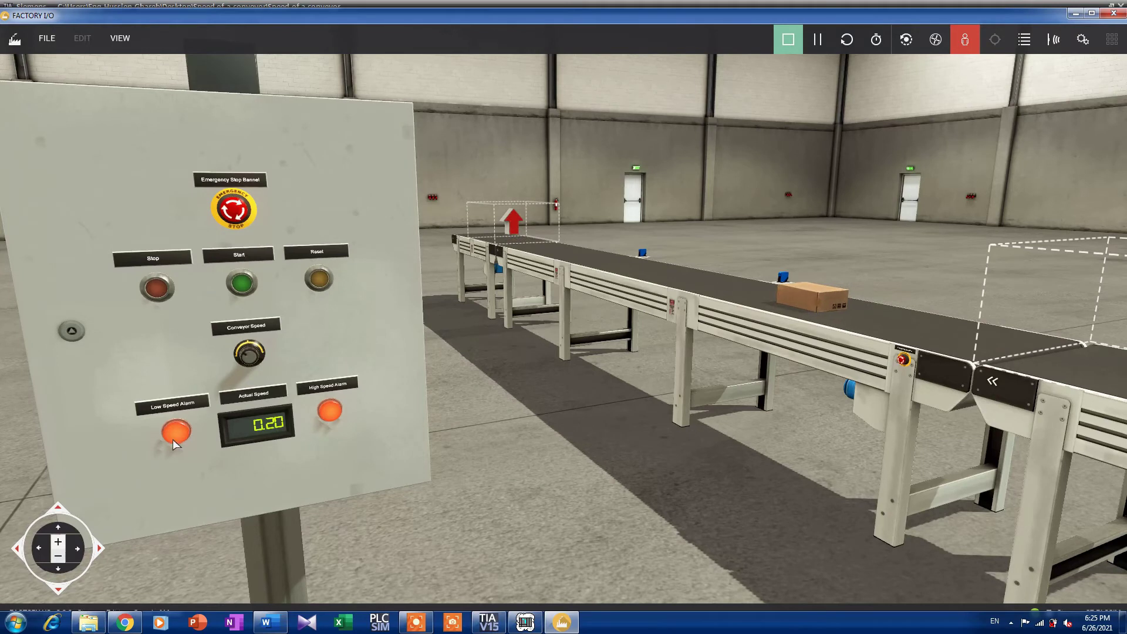
pyautogui.click(318, 279)
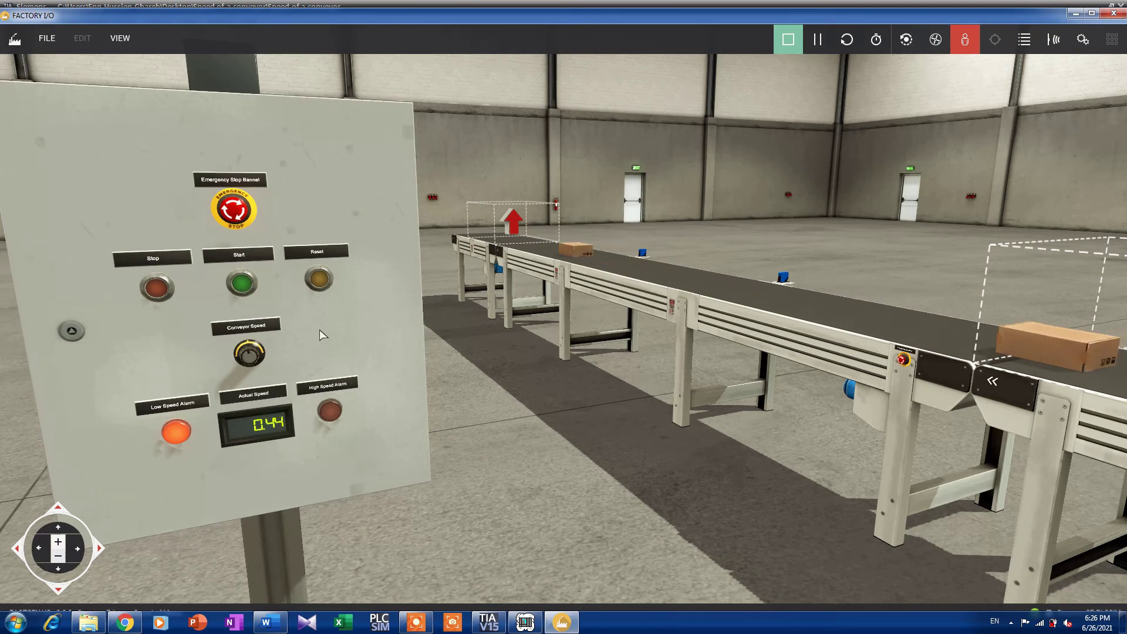
# - Press Reset to clear the Low Speed Alarm with speed holding at 0.44
pyautogui.click(320, 284)
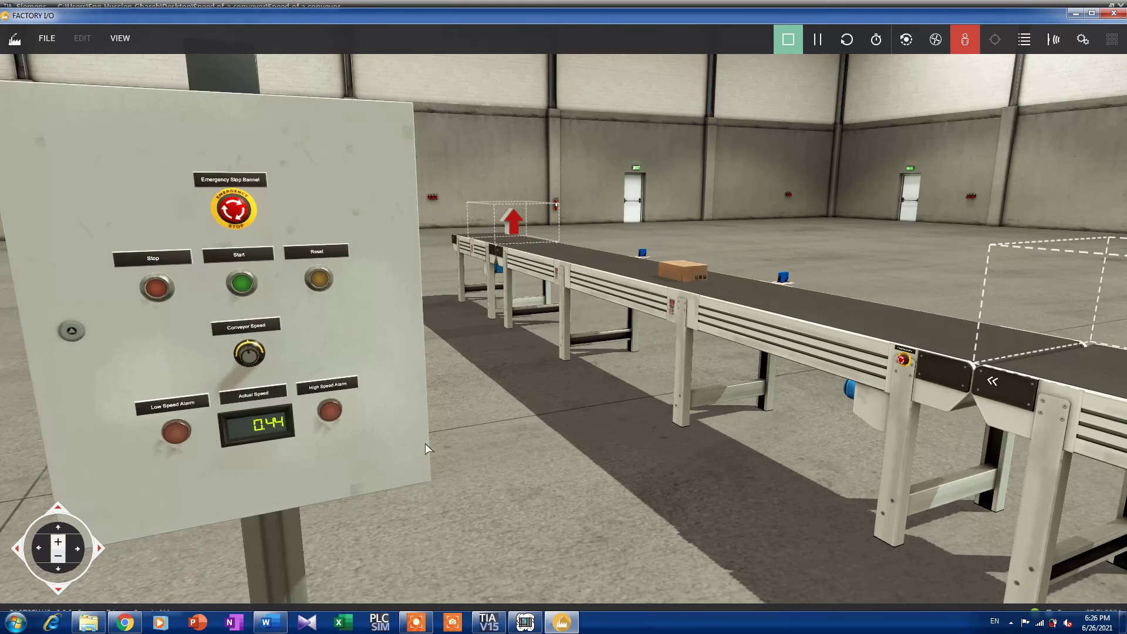
pyautogui.scroll(-5, 425, 443)
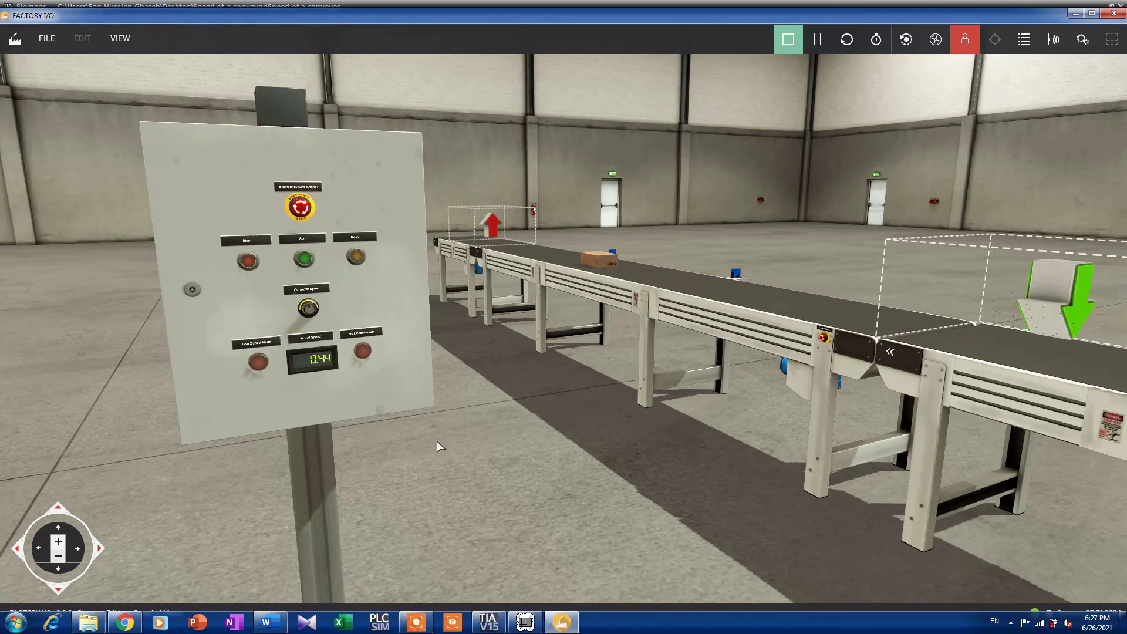
pyautogui.scroll(2, 437, 441)
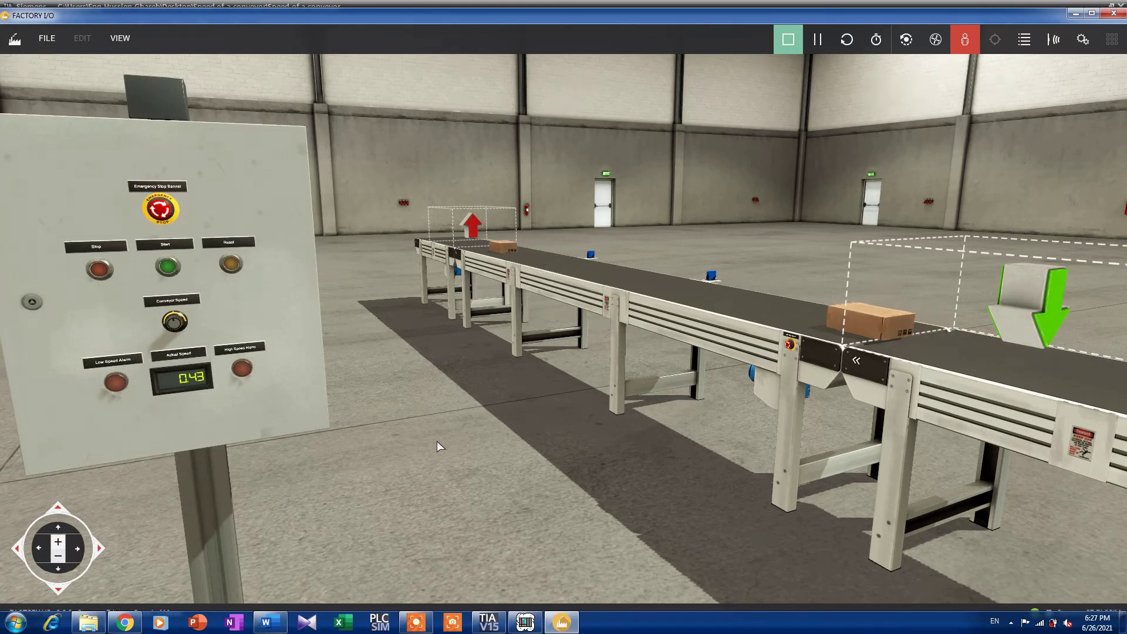
pyautogui.scroll(1, 421, 432)
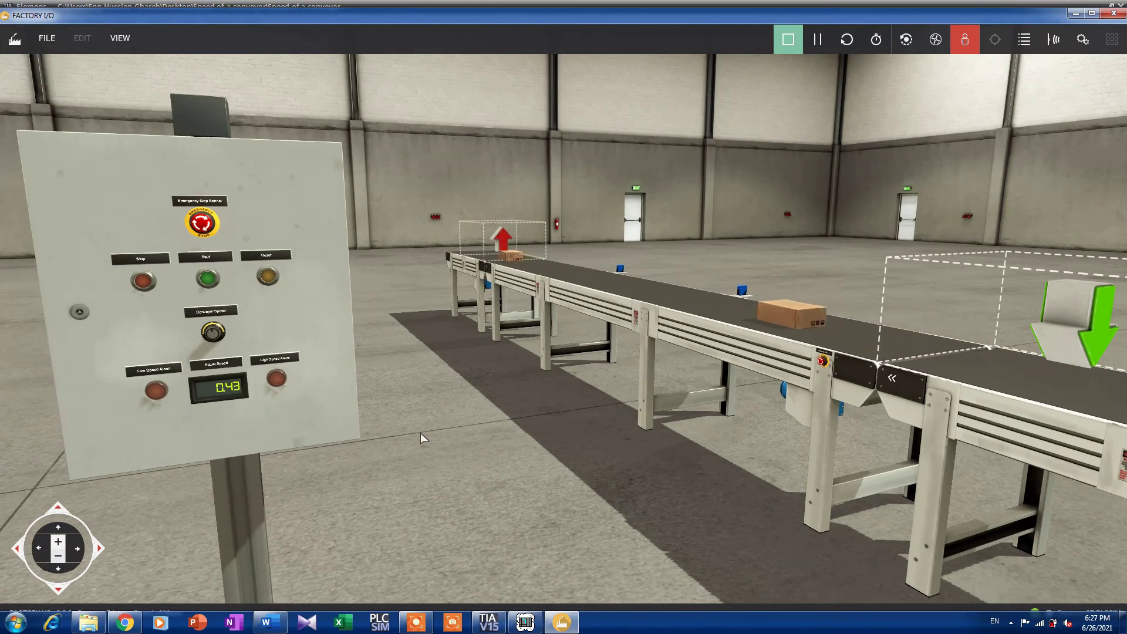